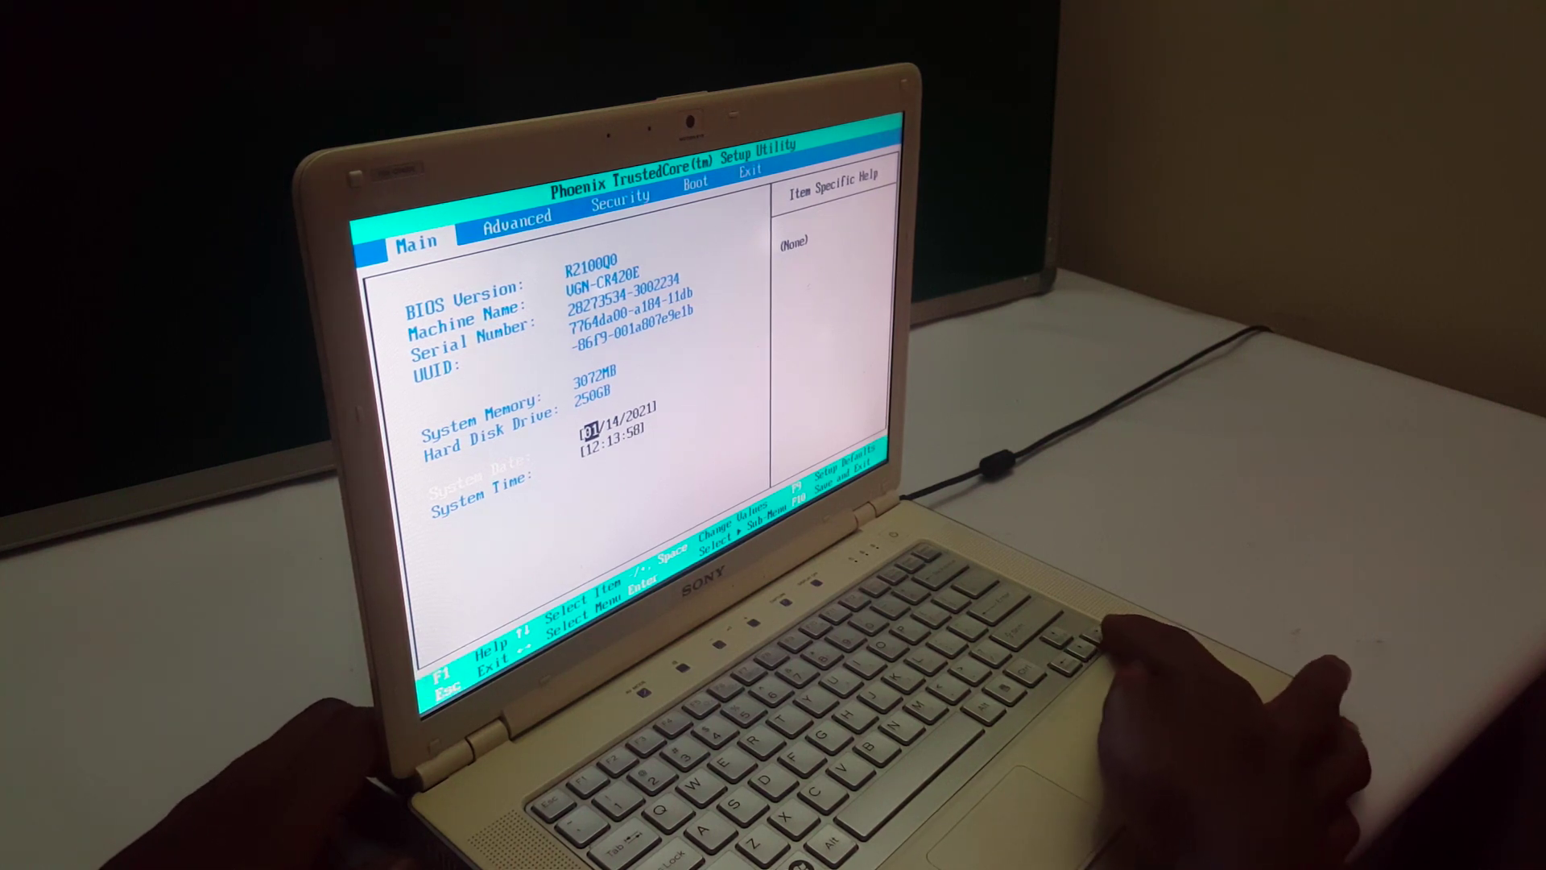
Step: Set External Drive Boot to Enabled on the Advanced page, then go to the Boot page
{"action": "key", "text": "Right"}
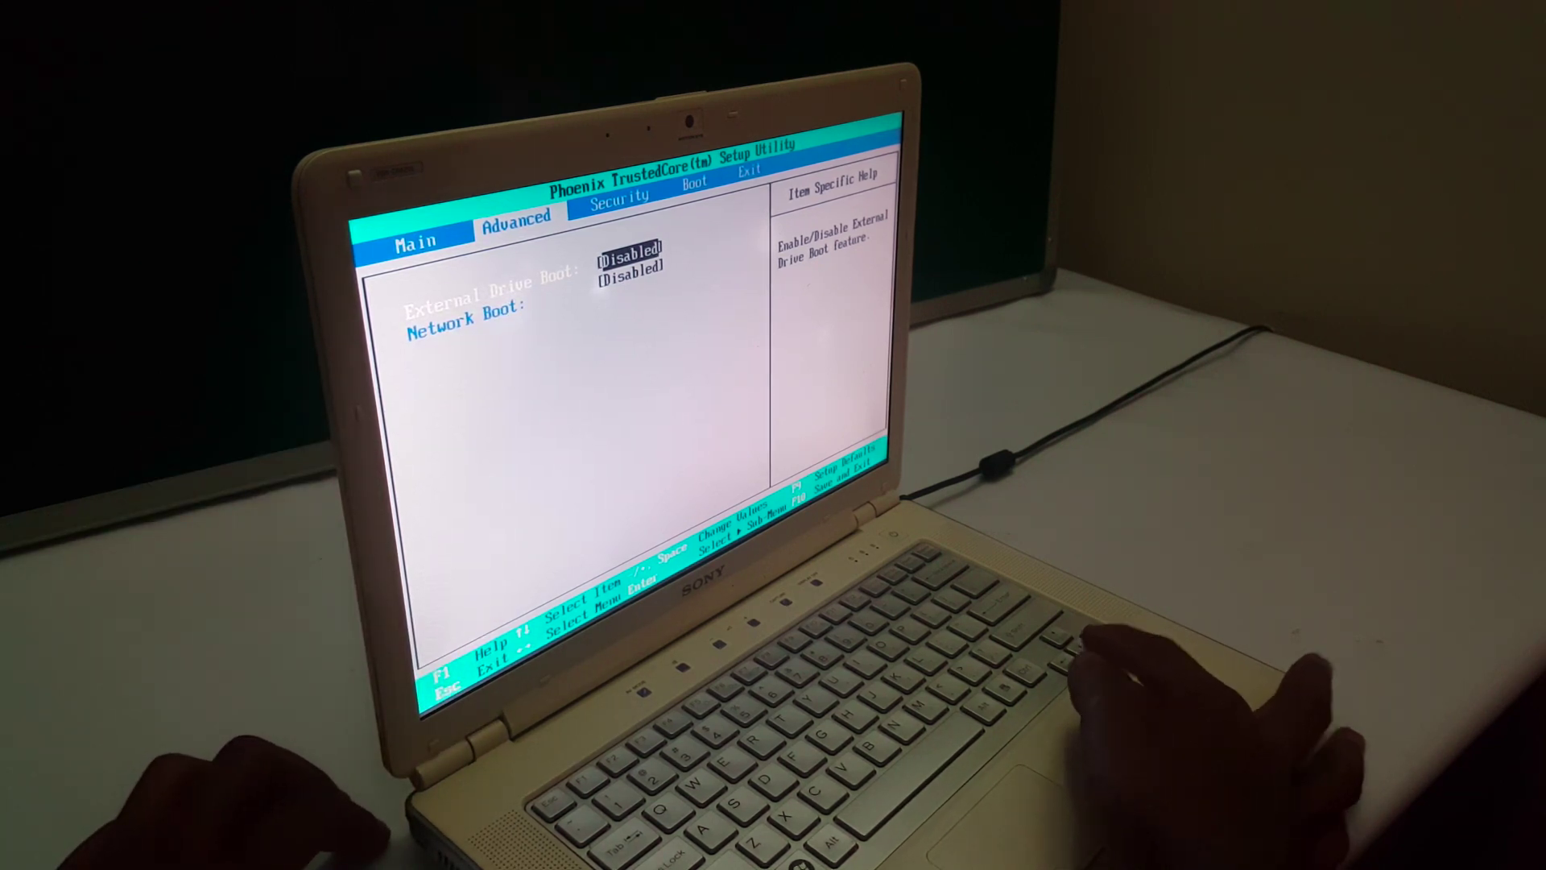
{"action": "key", "text": "Return"}
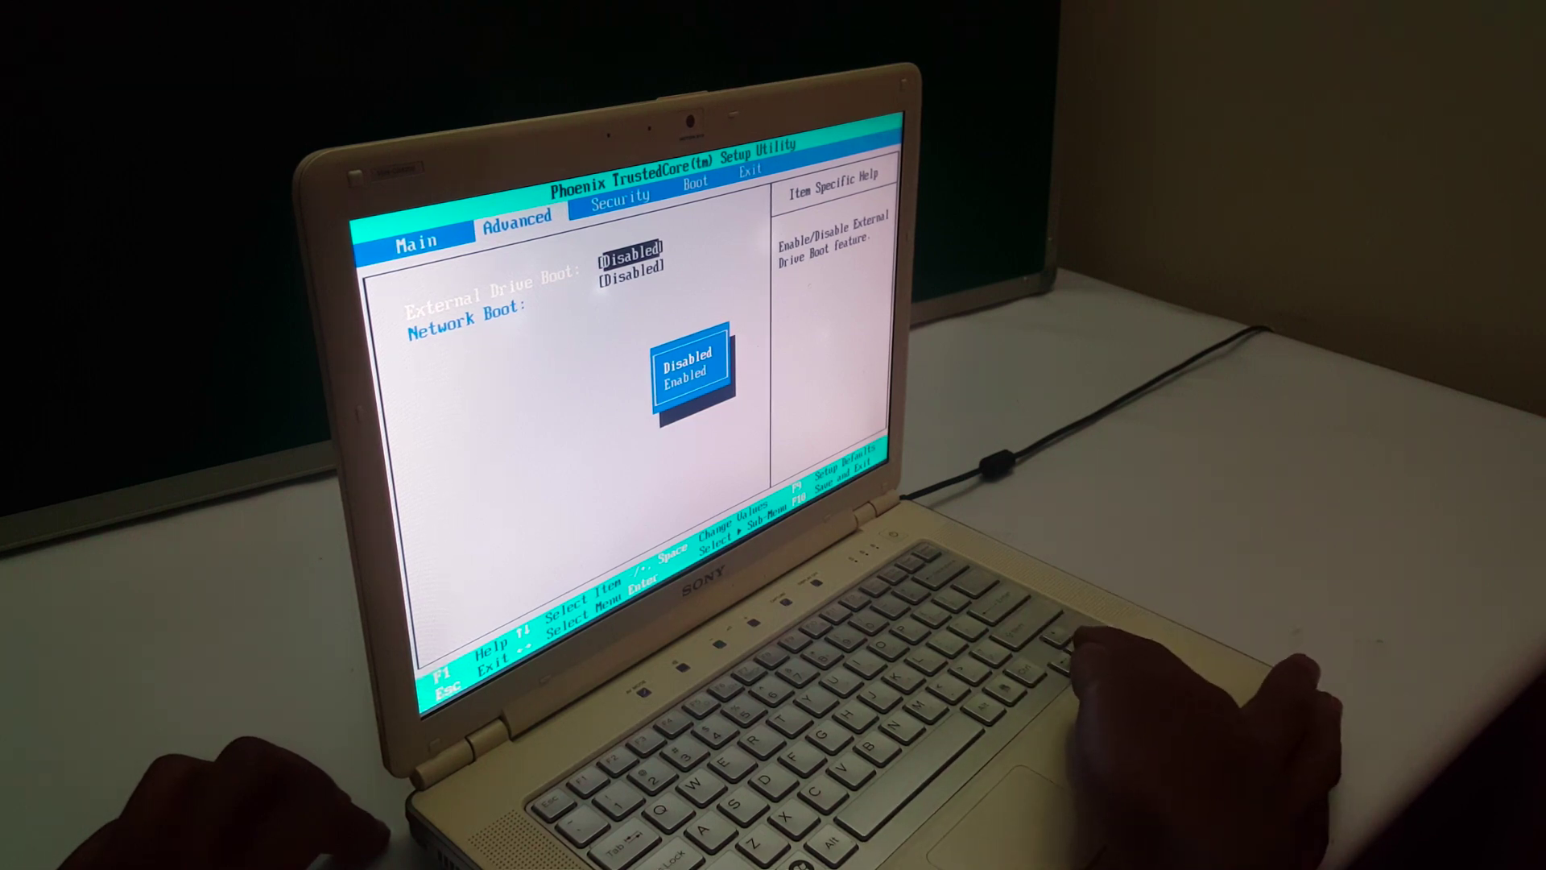
{"action": "key", "text": "Return"}
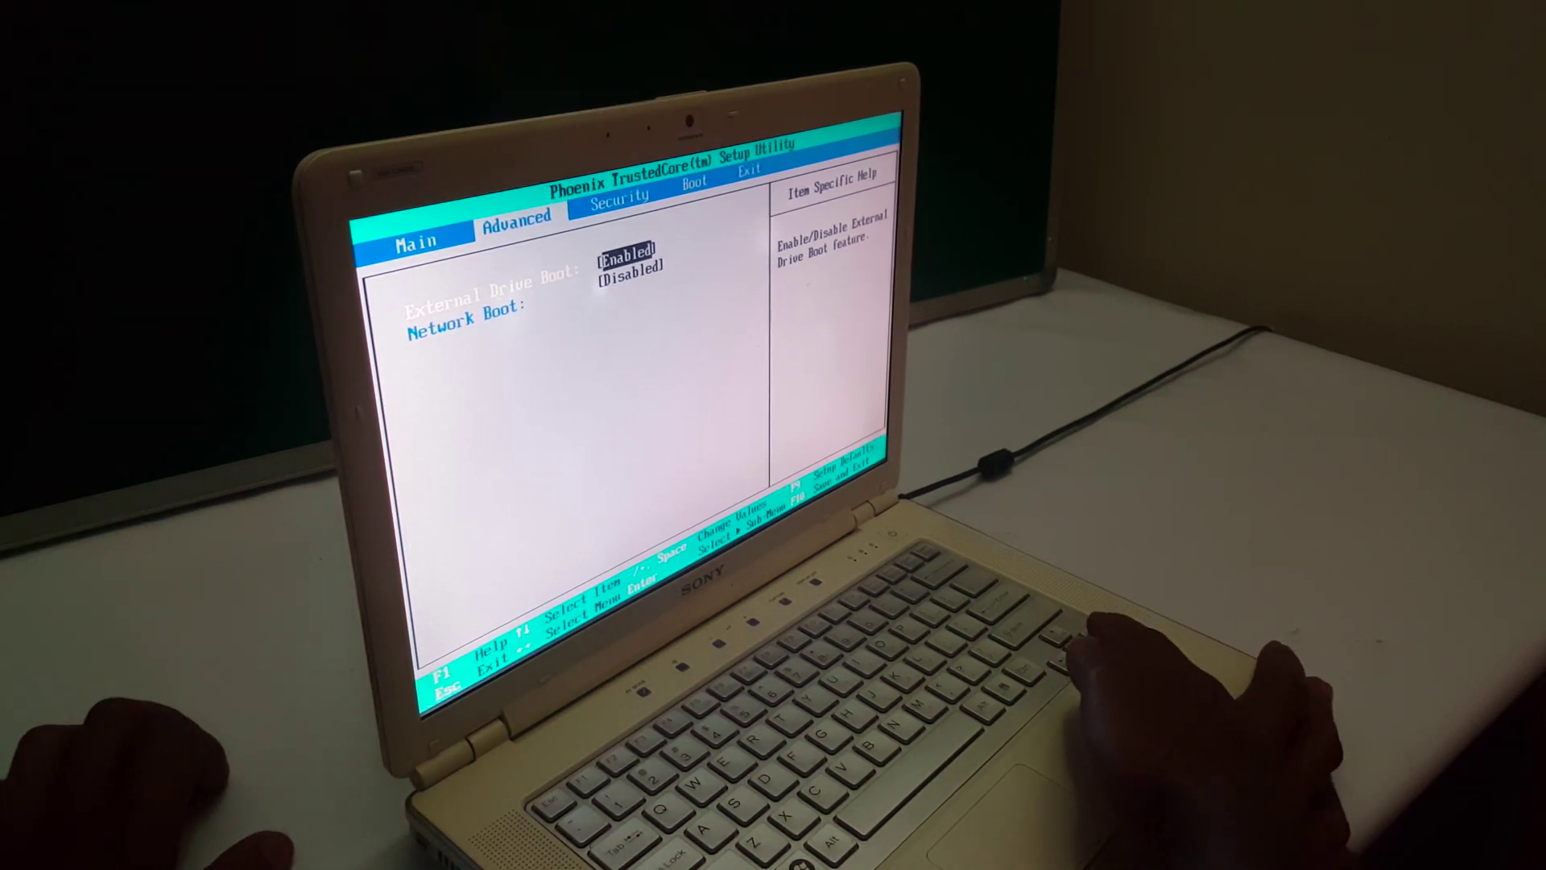
{"action": "key", "text": "Right"}
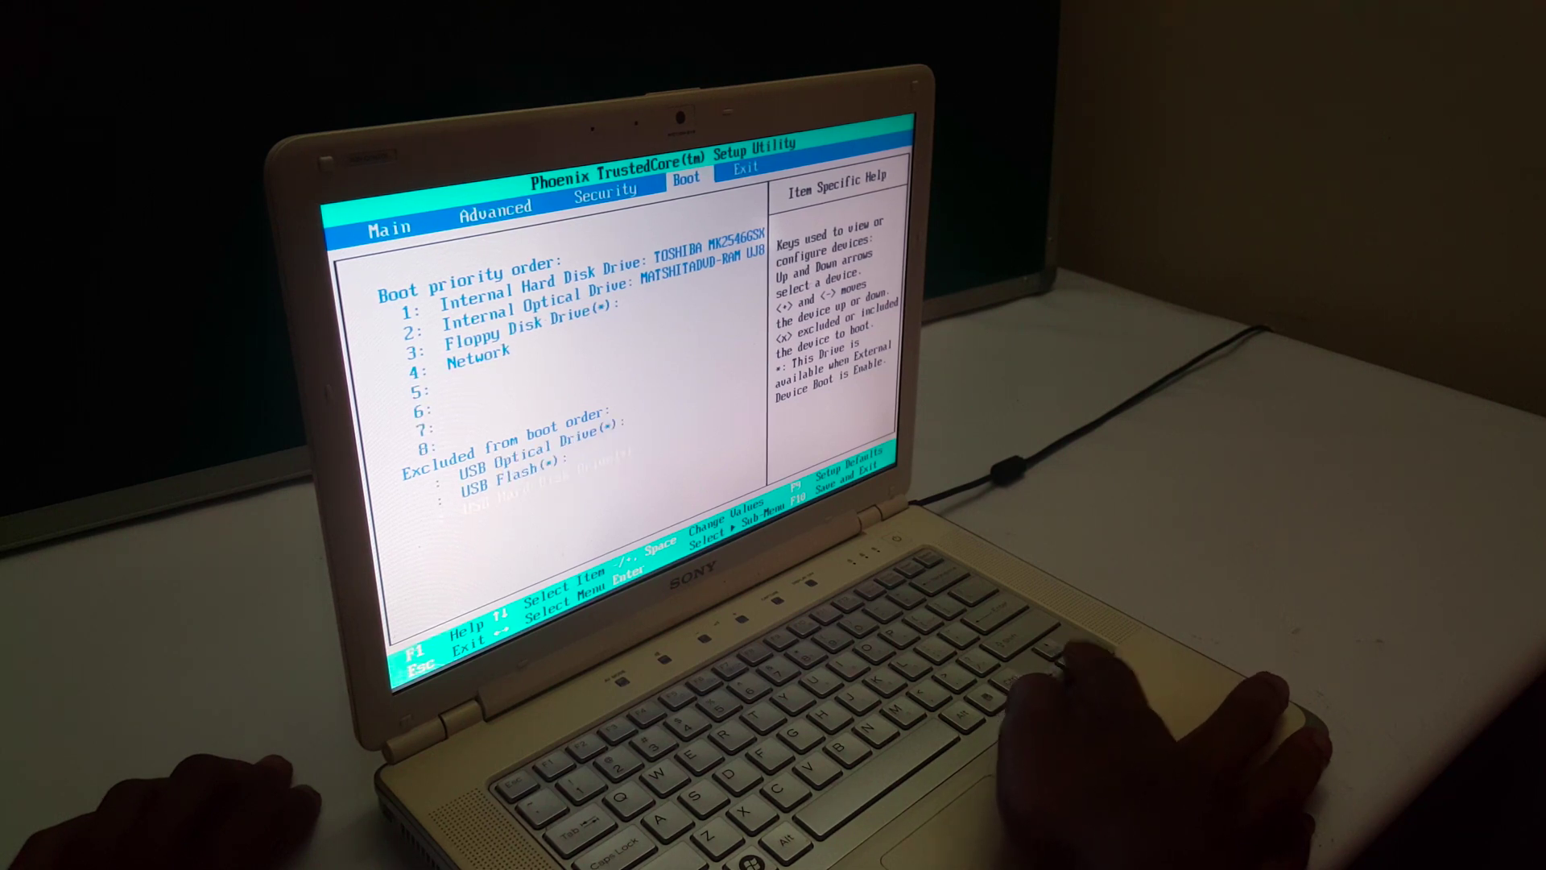
Step: Include USB Hard Disk Drive, USB Optical Drive and USB Flash in the boot priority order
{"action": "key", "text": "x"}
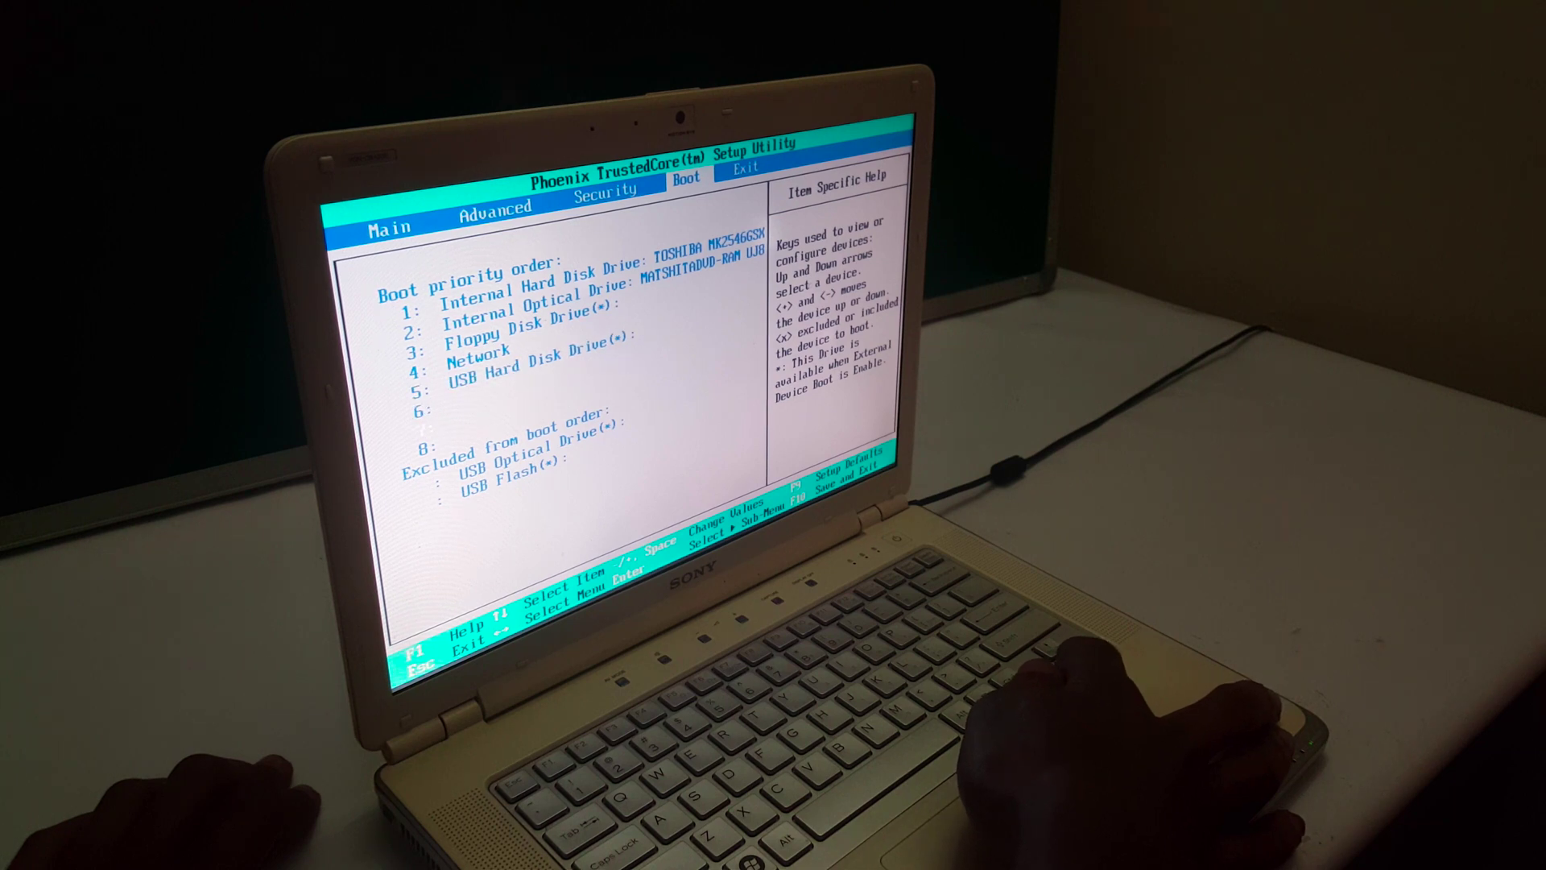
{"action": "key", "text": "x"}
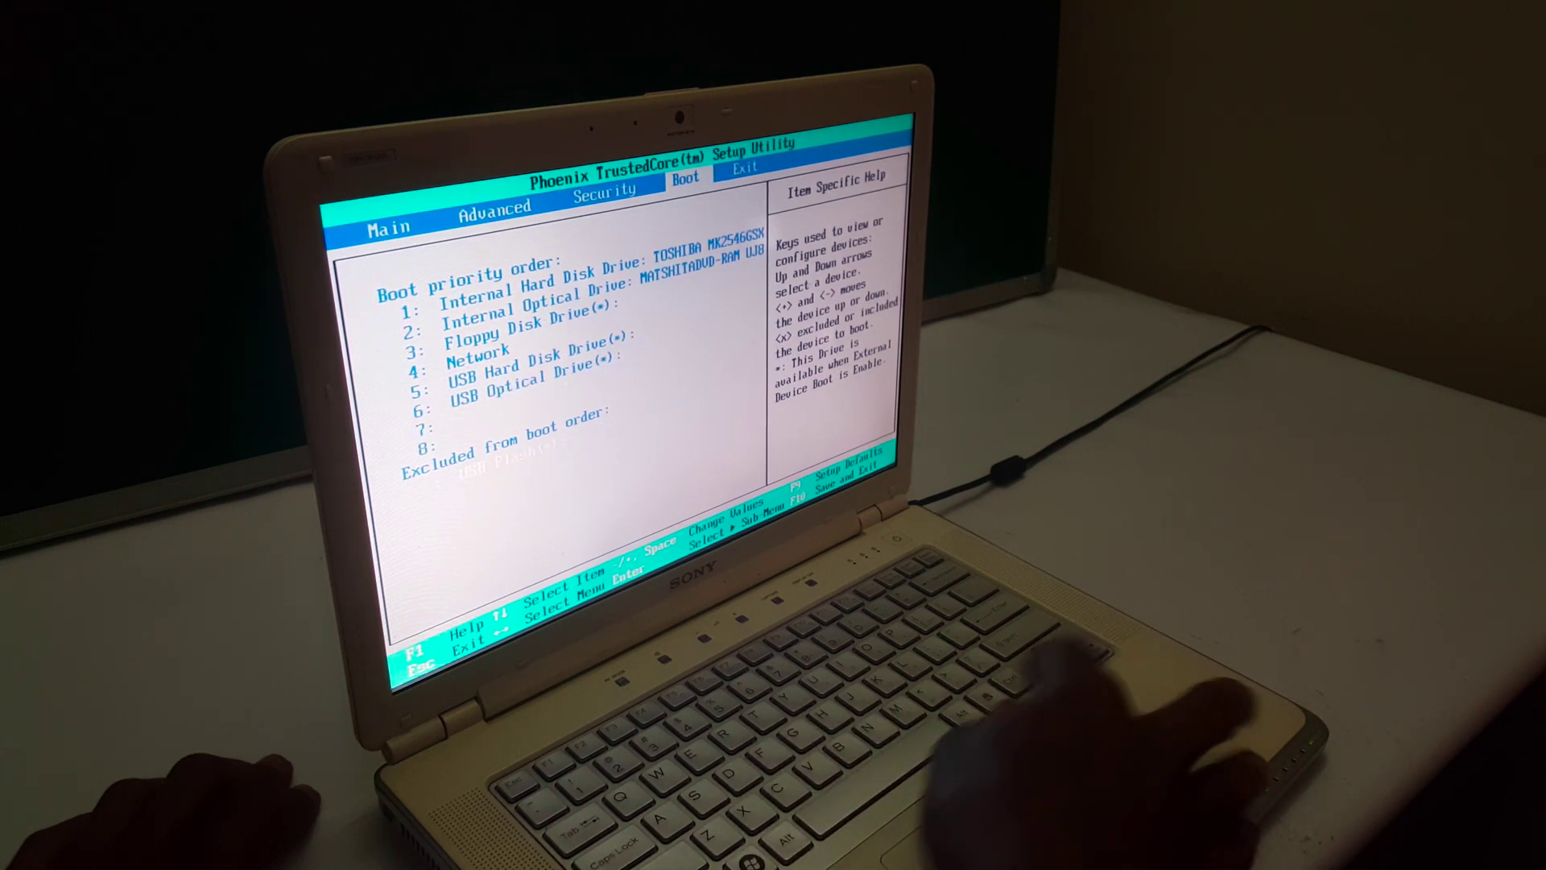
{"action": "key", "text": "x"}
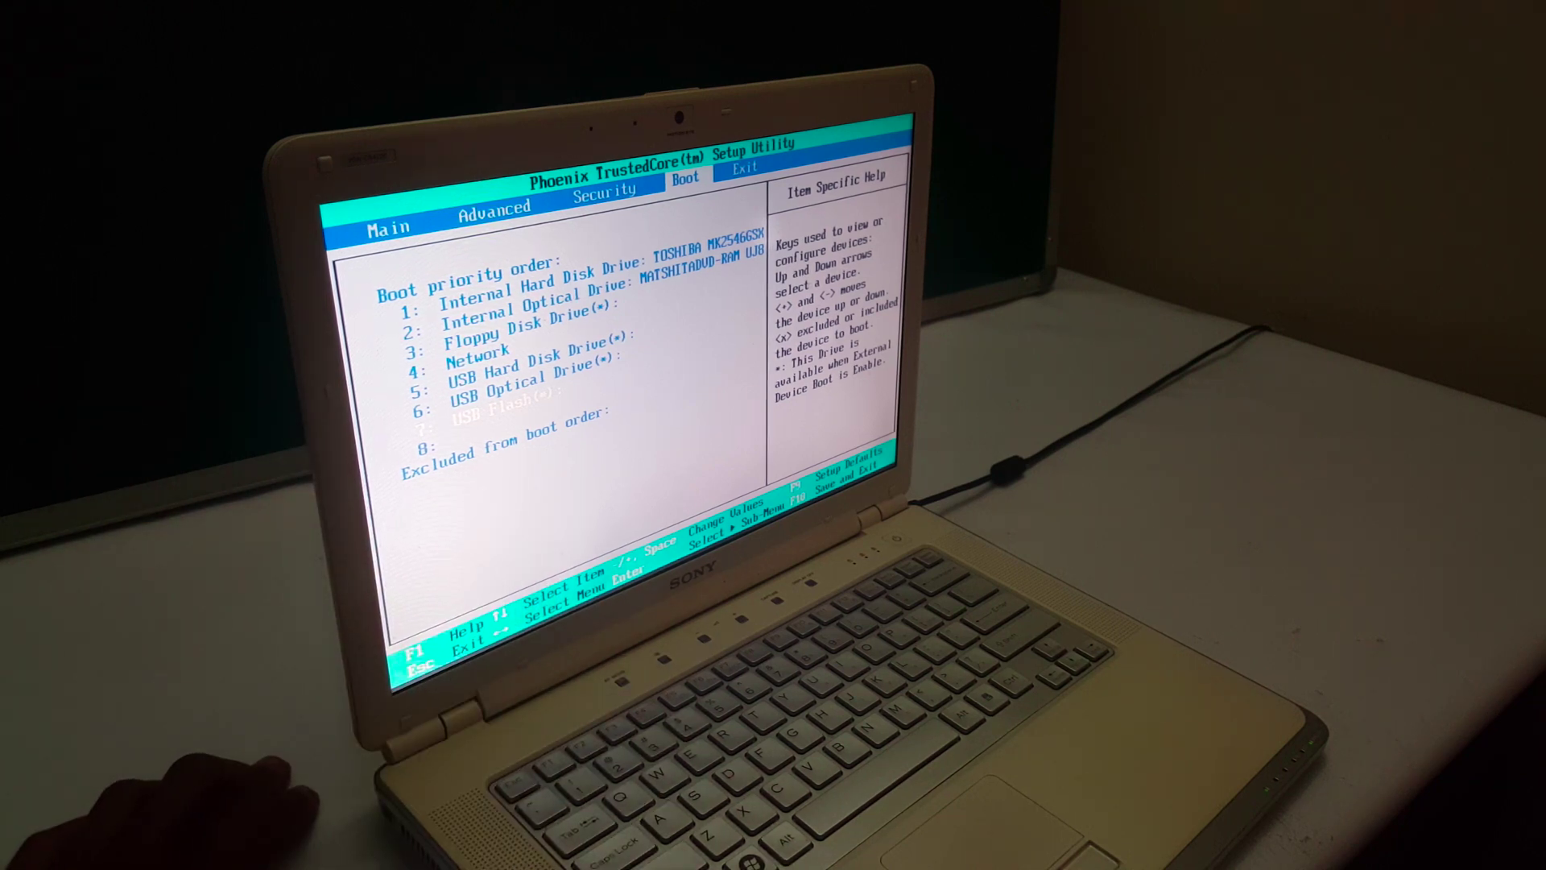
Step: Save and exit setup, choose the USB drive from the boot menu, and boot Windows from it
{"action": "key", "text": "F10"}
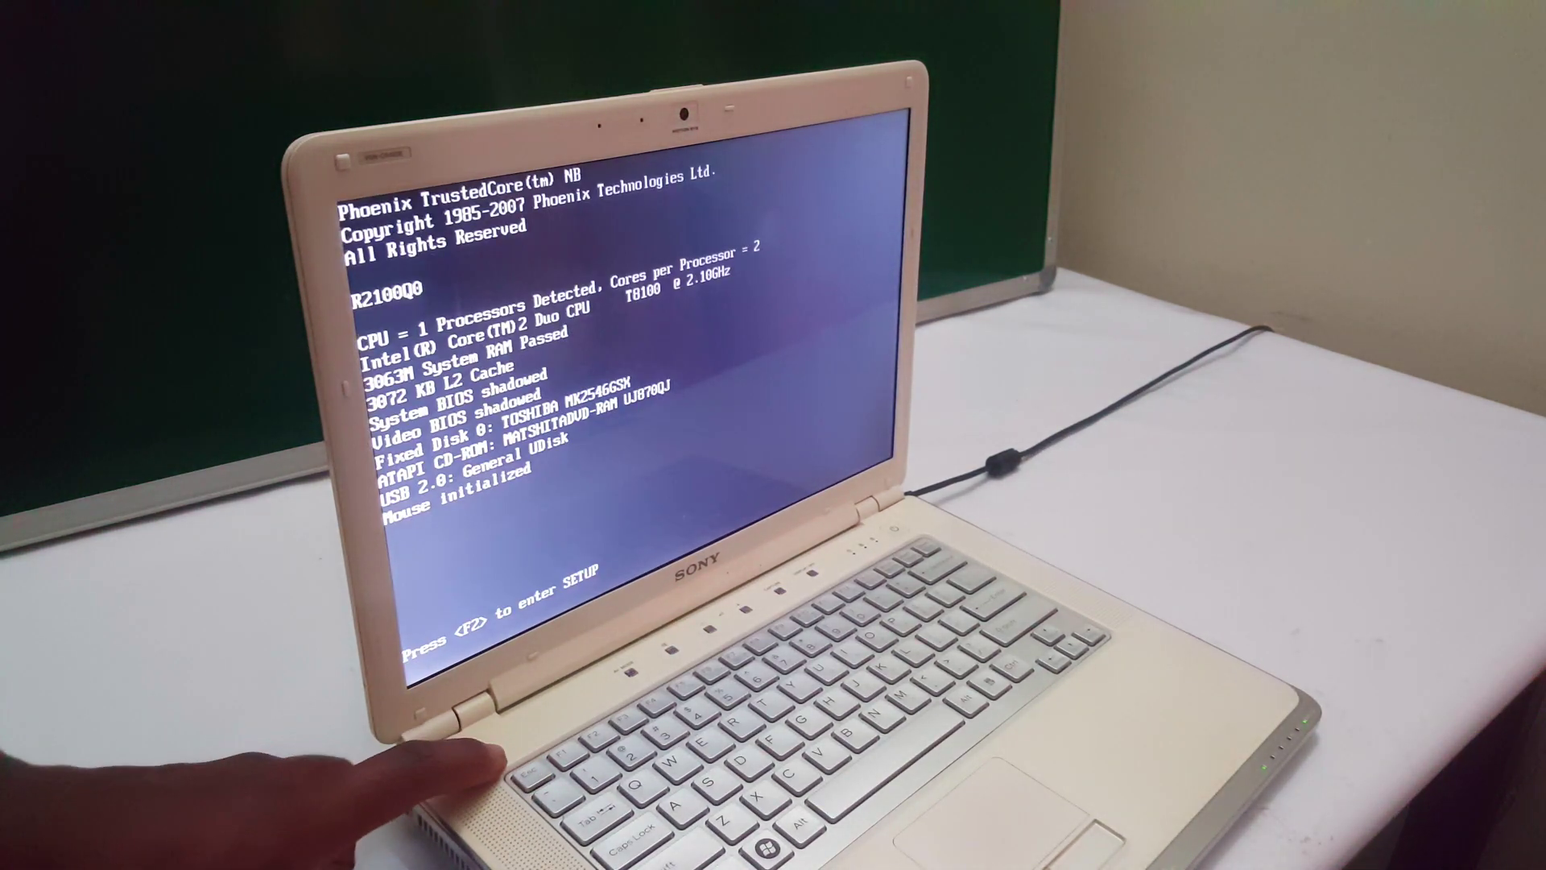
{"action": "key", "text": "F11"}
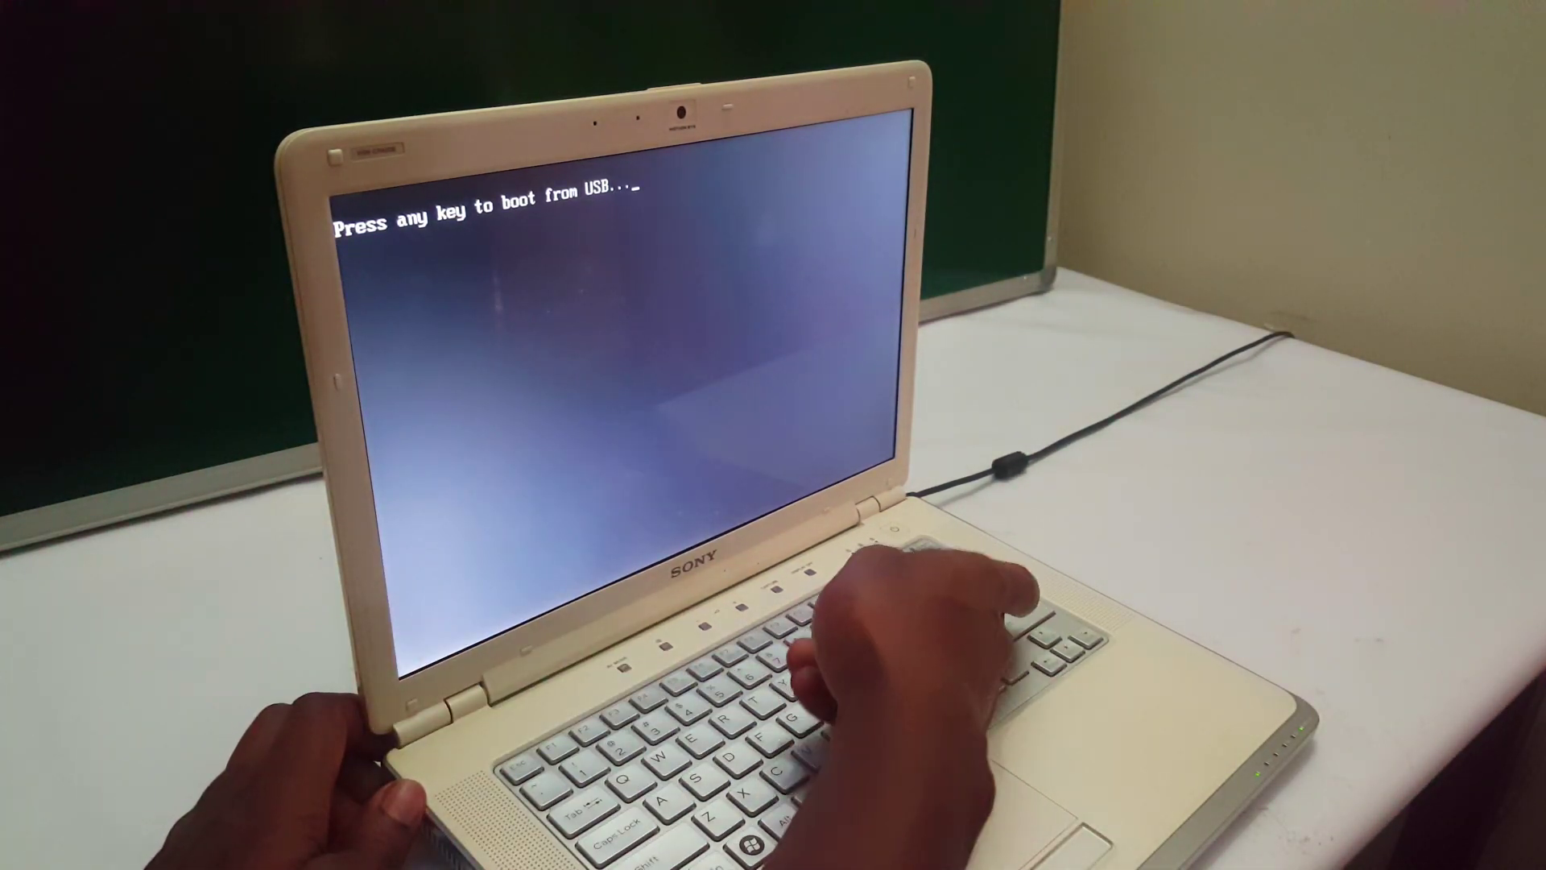
{"action": "key", "text": "space"}
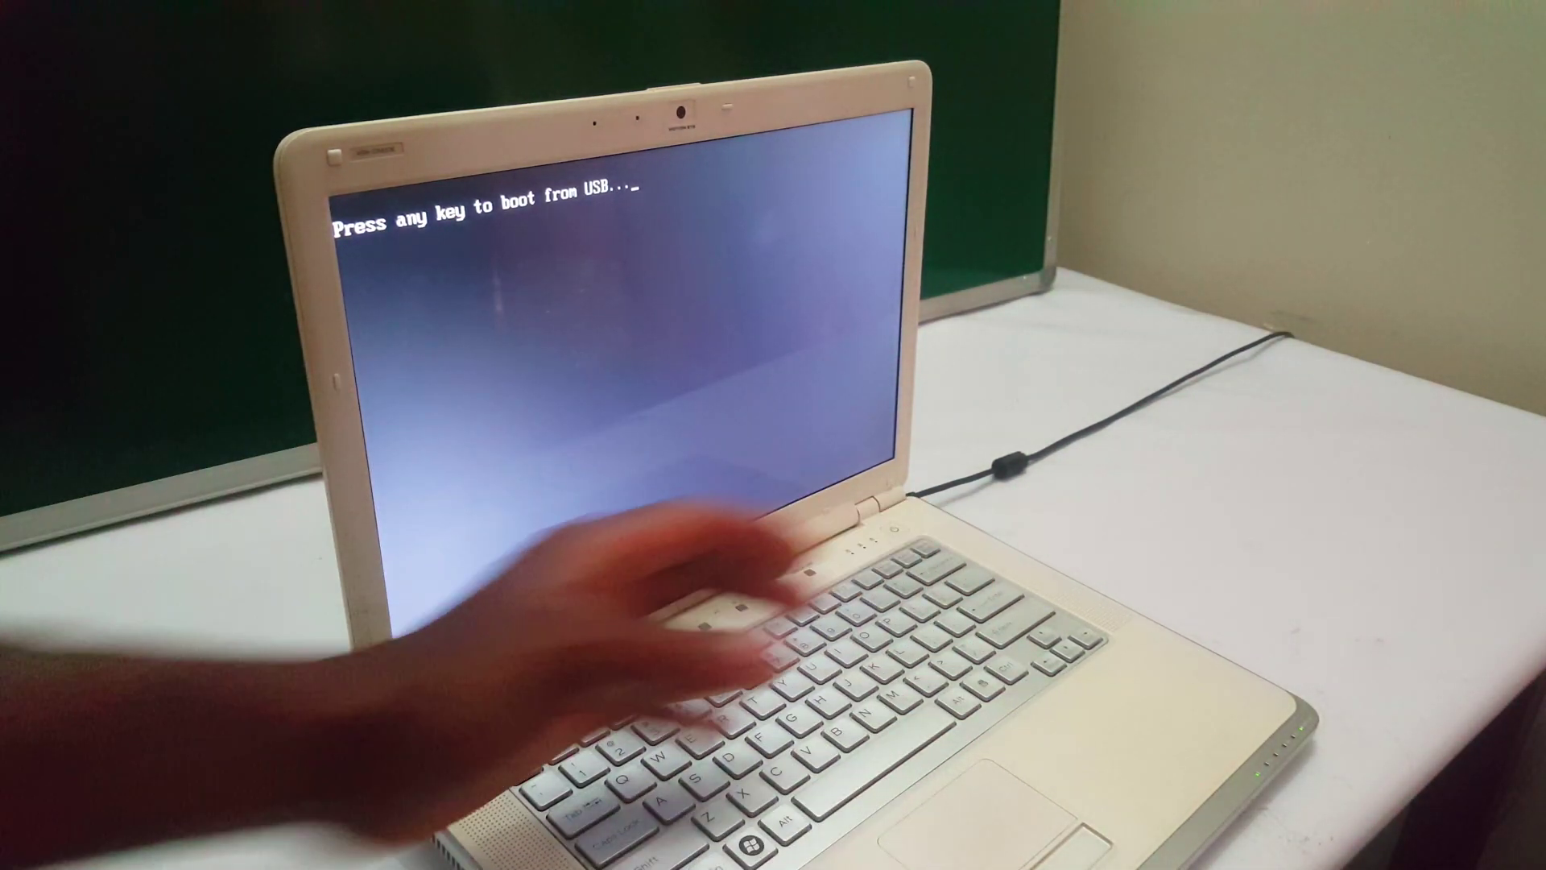